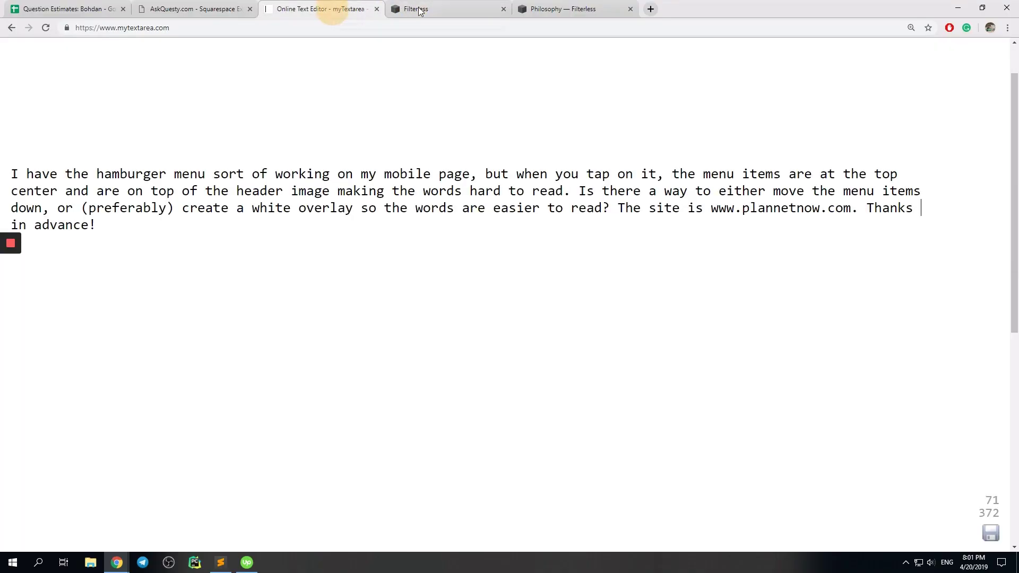
Preview the Filterless site in Phone View with its mobile menu expanded, listing Shop, Philosophy and News.
{"action": "left_click", "coordinate": [419, 10]}
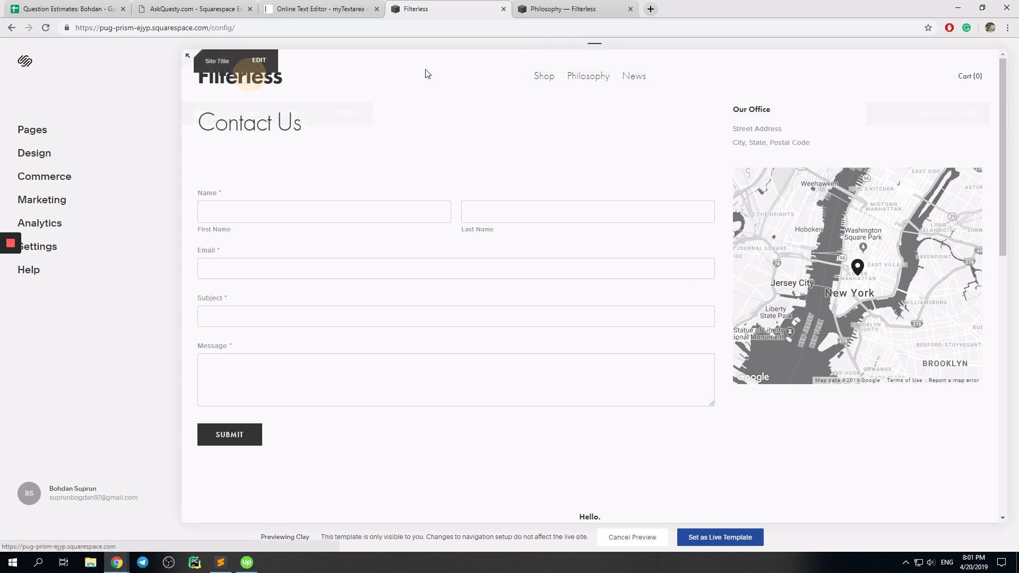
{"action": "left_click", "coordinate": [596, 47]}
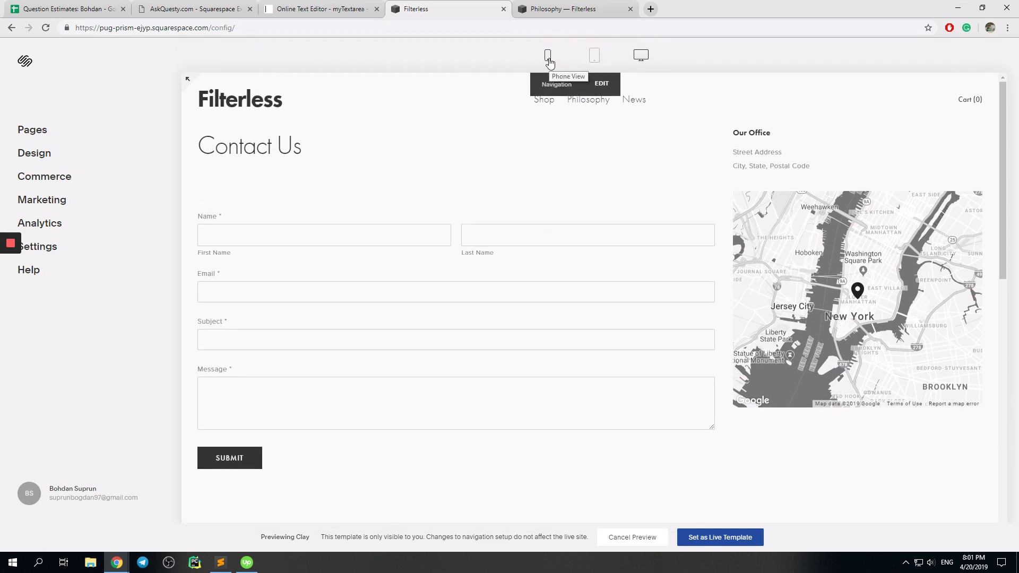
{"action": "left_click", "coordinate": [595, 49]}
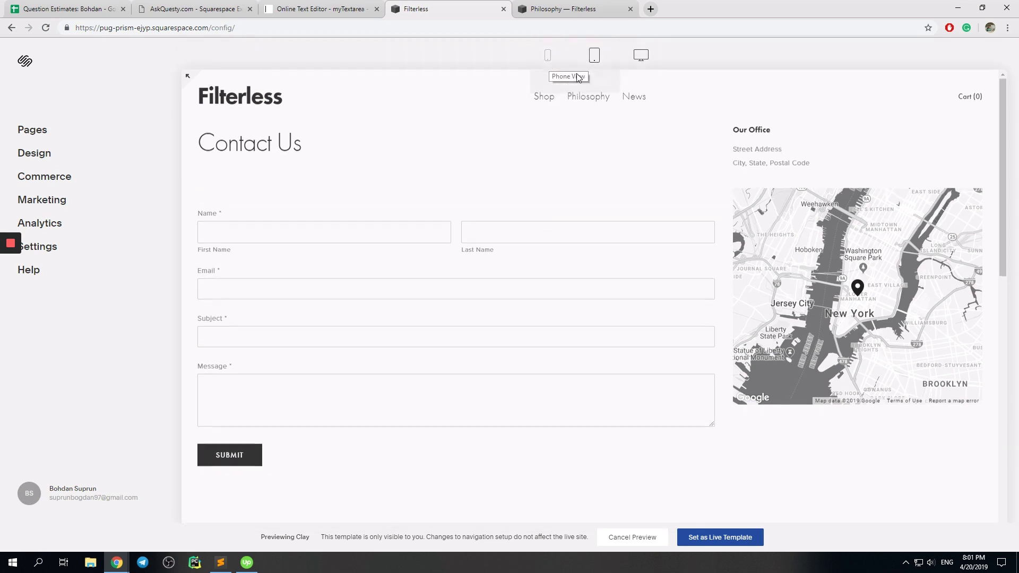
{"action": "left_click", "coordinate": [591, 40]}
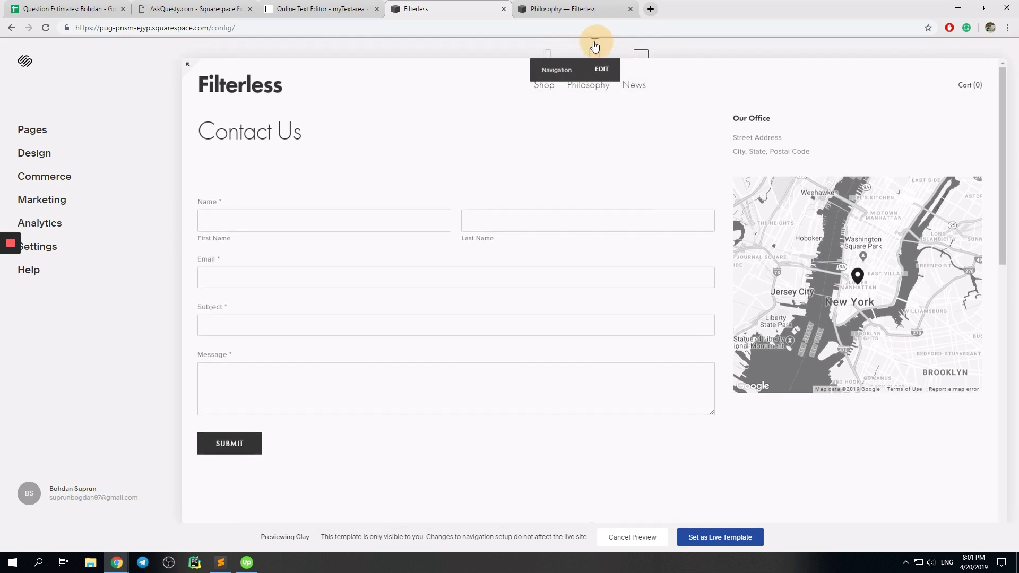
{"action": "left_click", "coordinate": [548, 56]}
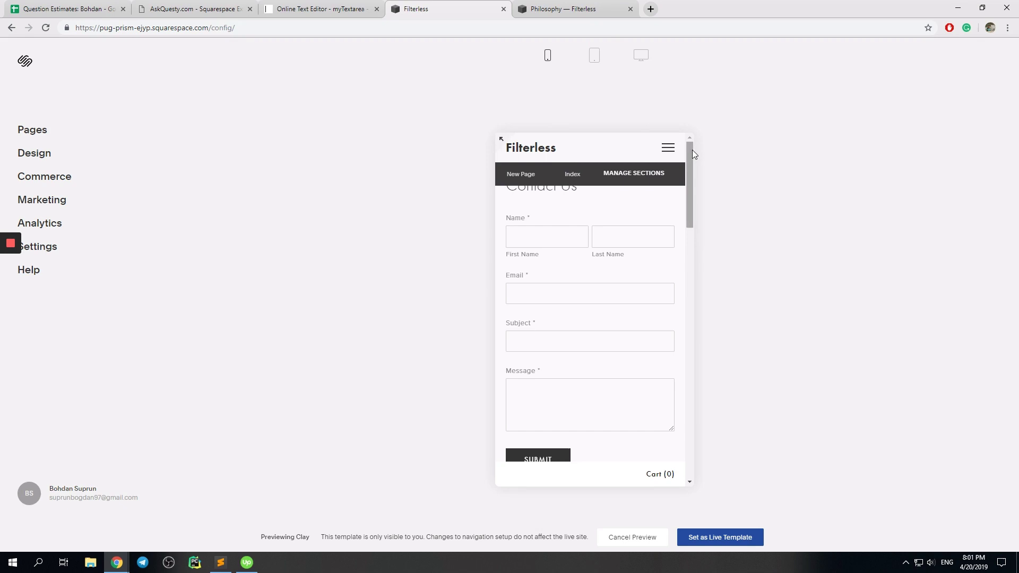
{"action": "left_click", "coordinate": [668, 152]}
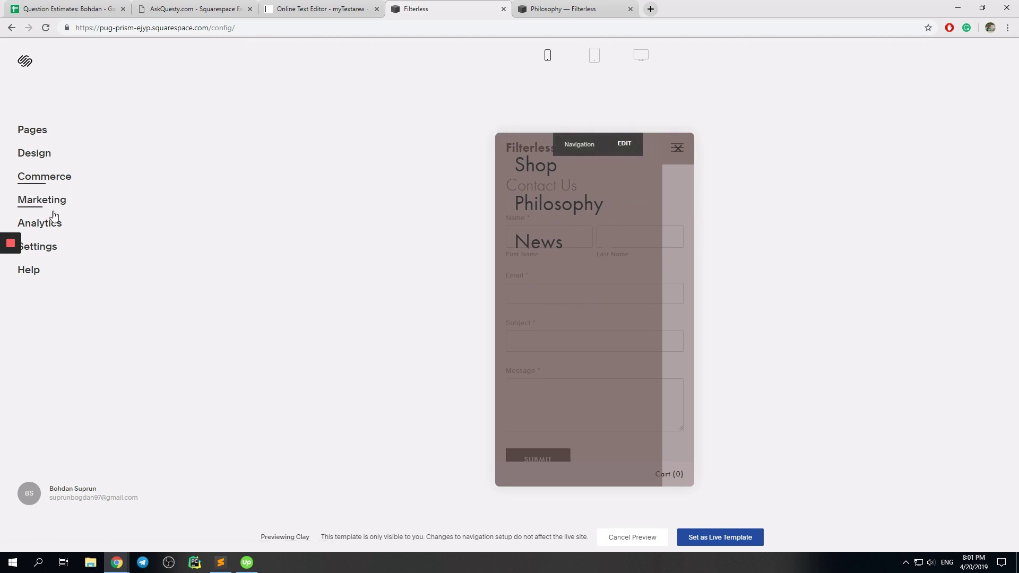
Open Design > Site Styles and scroll down to the Mobile Menu: General colour settings.
{"action": "left_click", "coordinate": [34, 153]}
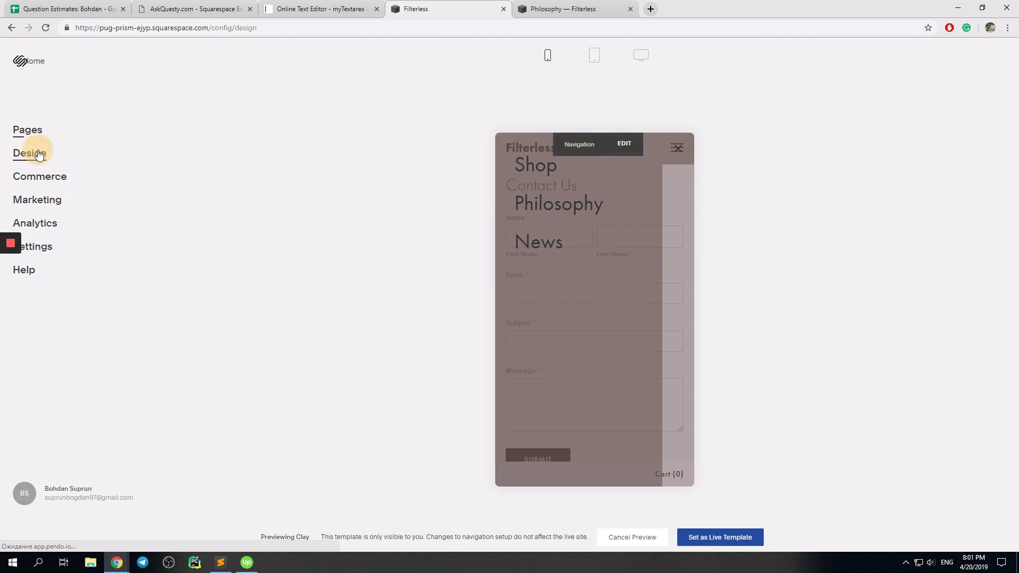
{"action": "left_click", "coordinate": [33, 167]}
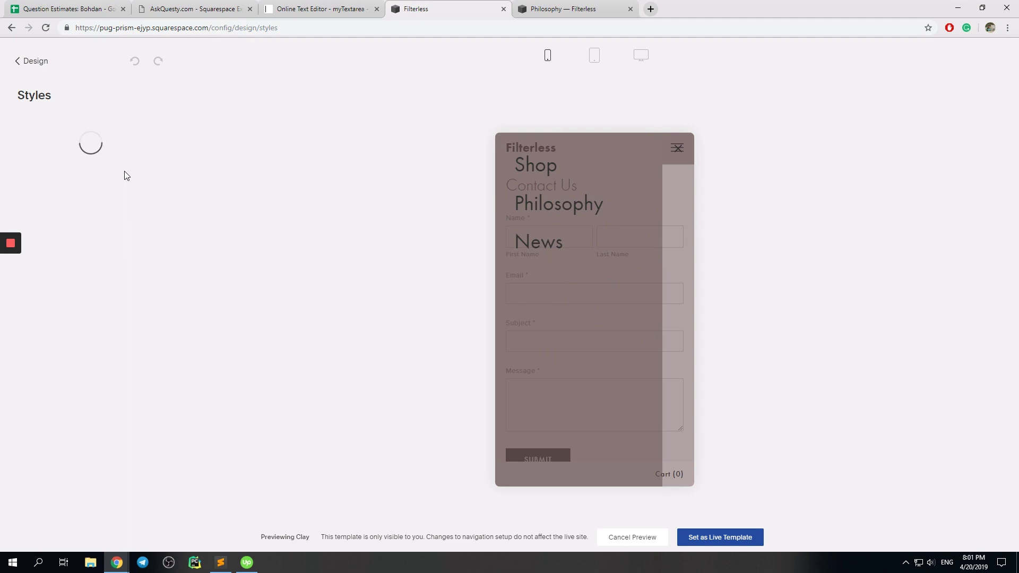
{"action": "scroll", "coordinate": [159, 149], "scroll_direction": "down", "scroll_amount": 2}
{"action": "left_click_drag", "start_coordinate": [175, 168], "coordinate": [177, 183]}
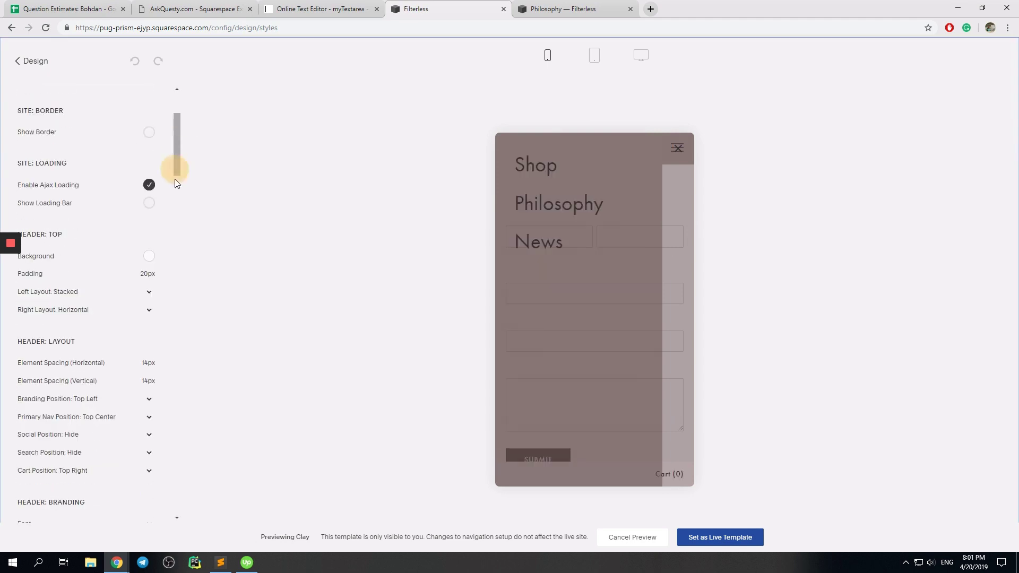
{"action": "scroll", "coordinate": [171, 251], "scroll_direction": "down", "scroll_amount": 15}
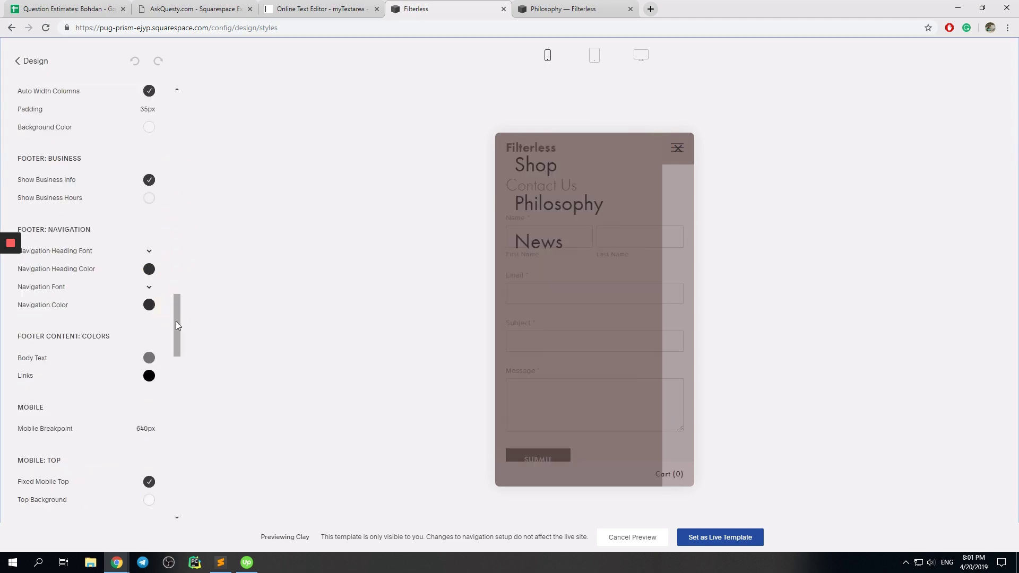
{"action": "left_click_drag", "start_coordinate": [178, 321], "coordinate": [169, 415]}
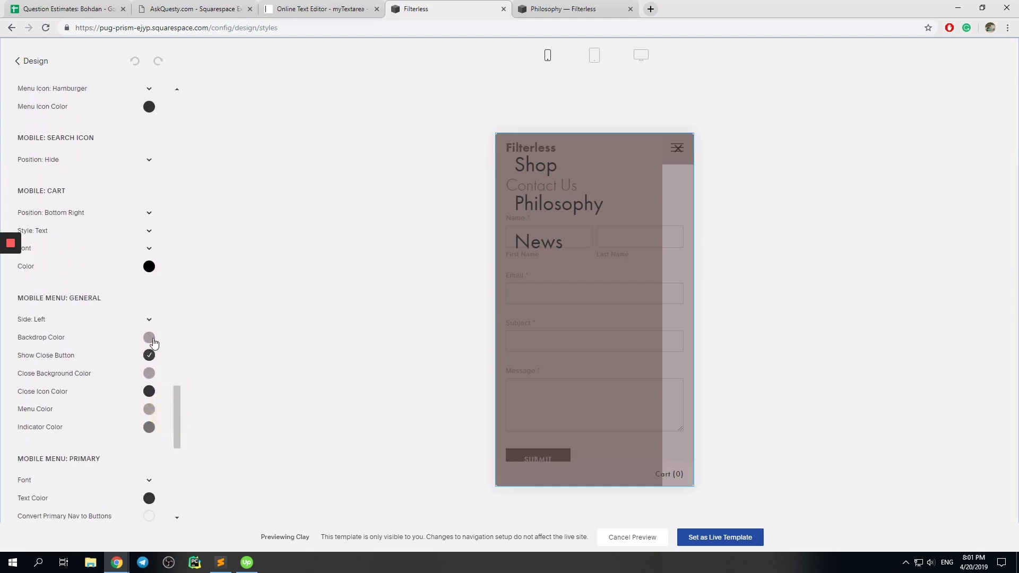
{"action": "scroll", "coordinate": [127, 337], "scroll_direction": "down", "scroll_amount": 1}
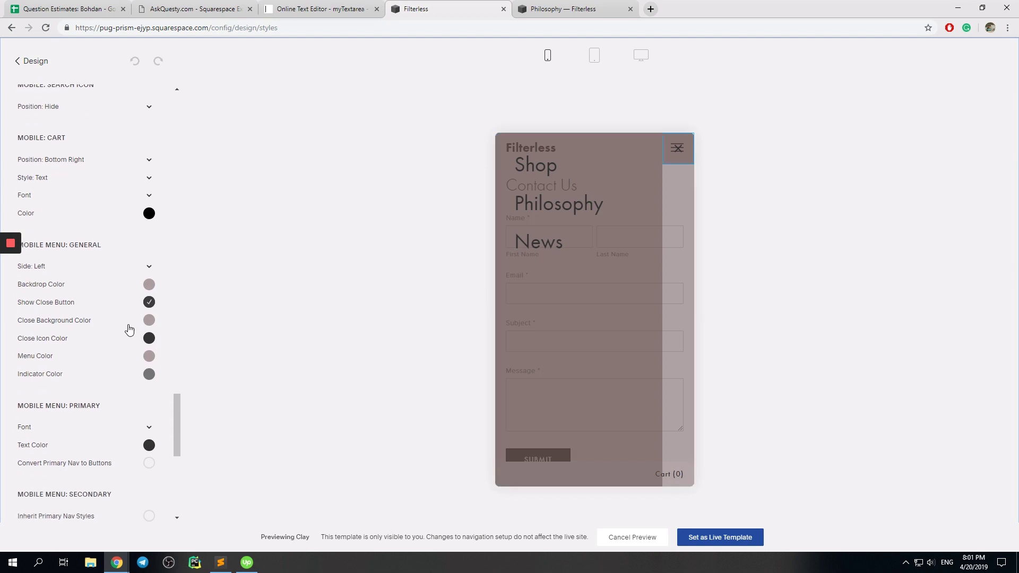
Set the mobile menu Backdrop Color to fully opaque black, hsl(0, 0%, 0%).
{"action": "left_click", "coordinate": [149, 285]}
{"action": "left_click_drag", "start_coordinate": [103, 264], "coordinate": [17, 341]}
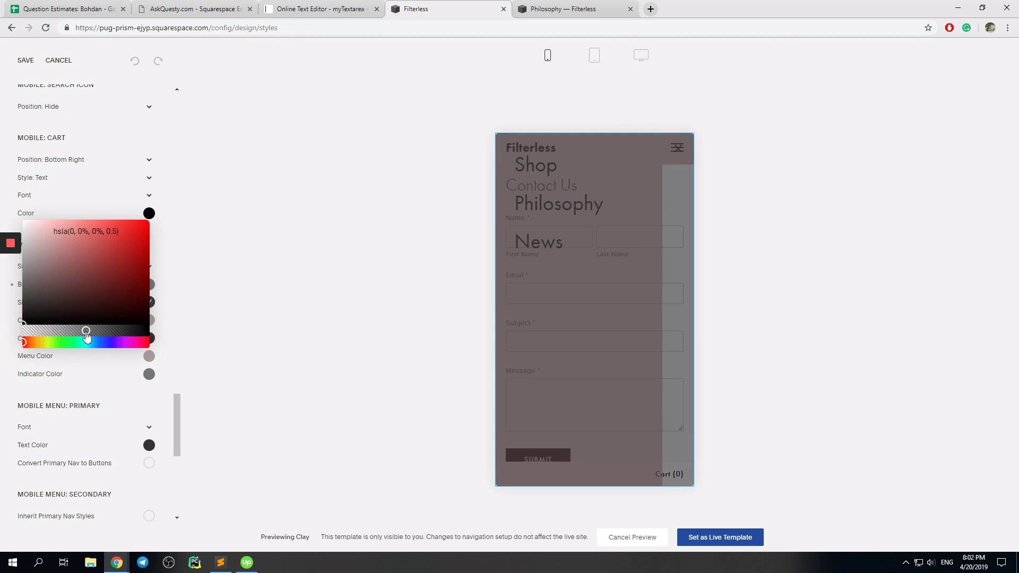
{"action": "left_click_drag", "start_coordinate": [86, 333], "coordinate": [2, 336]}
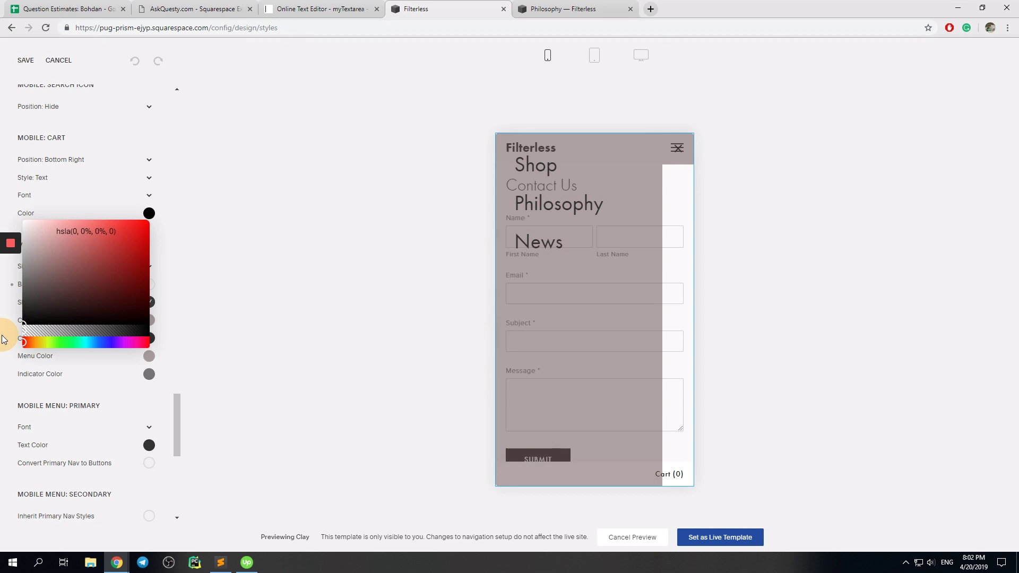
{"action": "left_click_drag", "start_coordinate": [4, 340], "coordinate": [195, 336]}
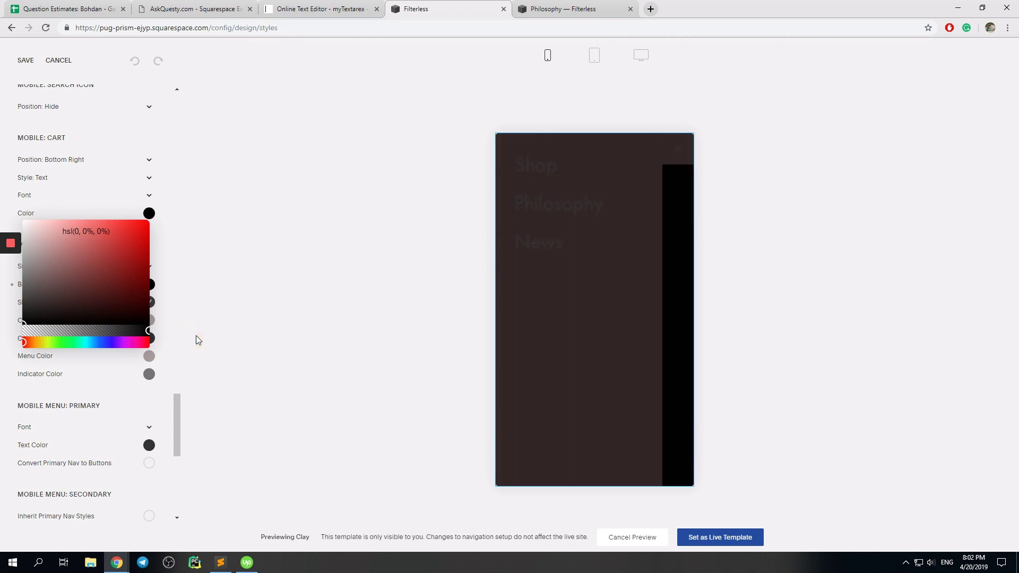
Set the Close Background Color to nearly transparent black, hsla(271, 17%, 0%, 0.03).
{"action": "left_click", "coordinate": [224, 329]}
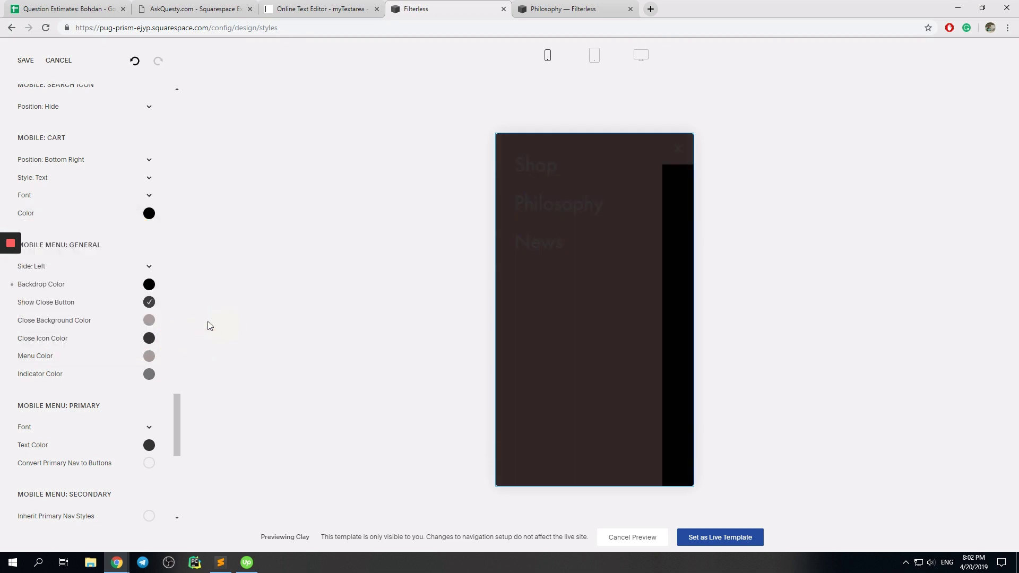
{"action": "left_click", "coordinate": [149, 323]}
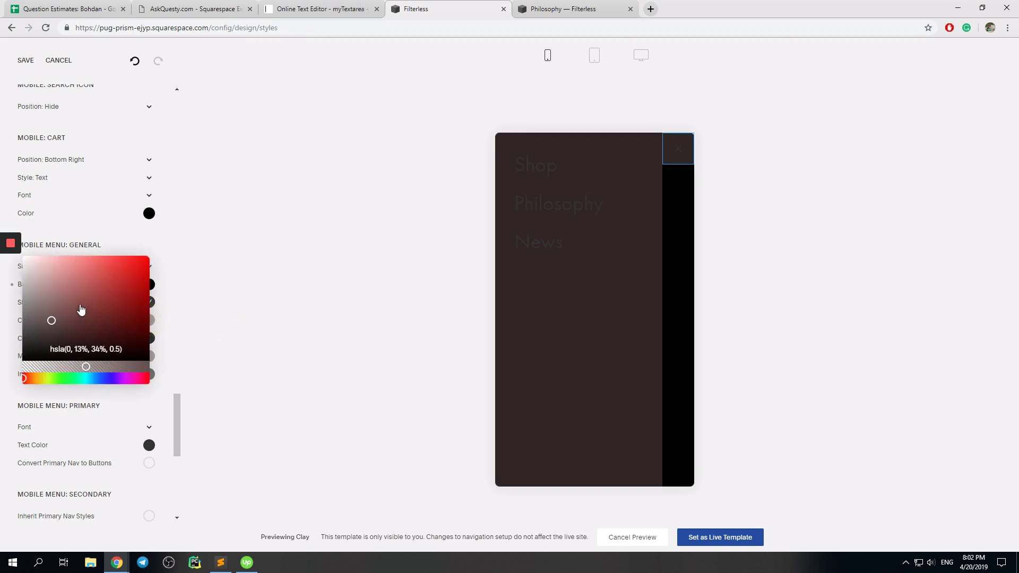
{"action": "left_click_drag", "start_coordinate": [80, 307], "coordinate": [90, 364]}
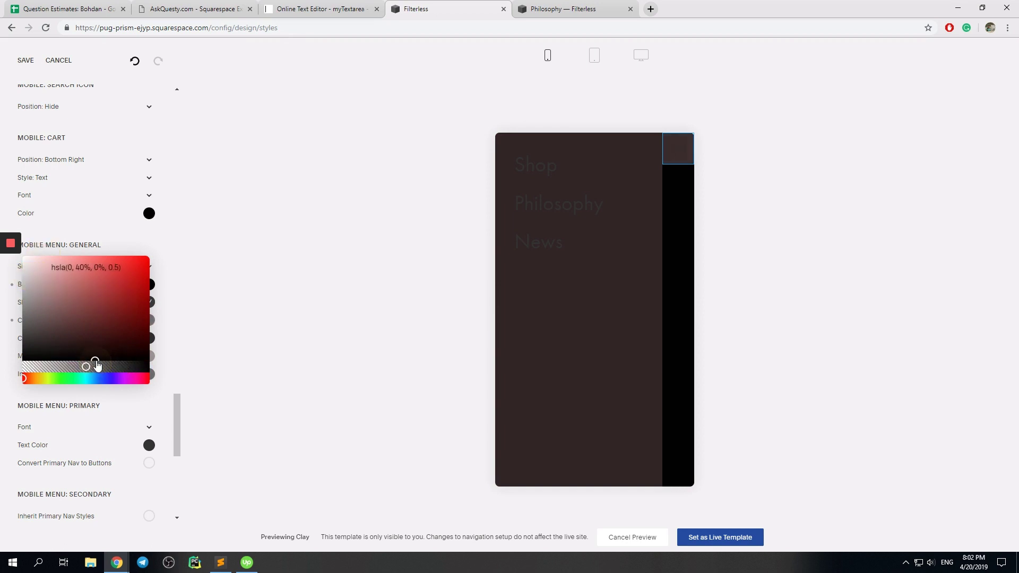
{"action": "left_click", "coordinate": [119, 378]}
{"action": "left_click", "coordinate": [145, 264]}
{"action": "left_click", "coordinate": [118, 284]}
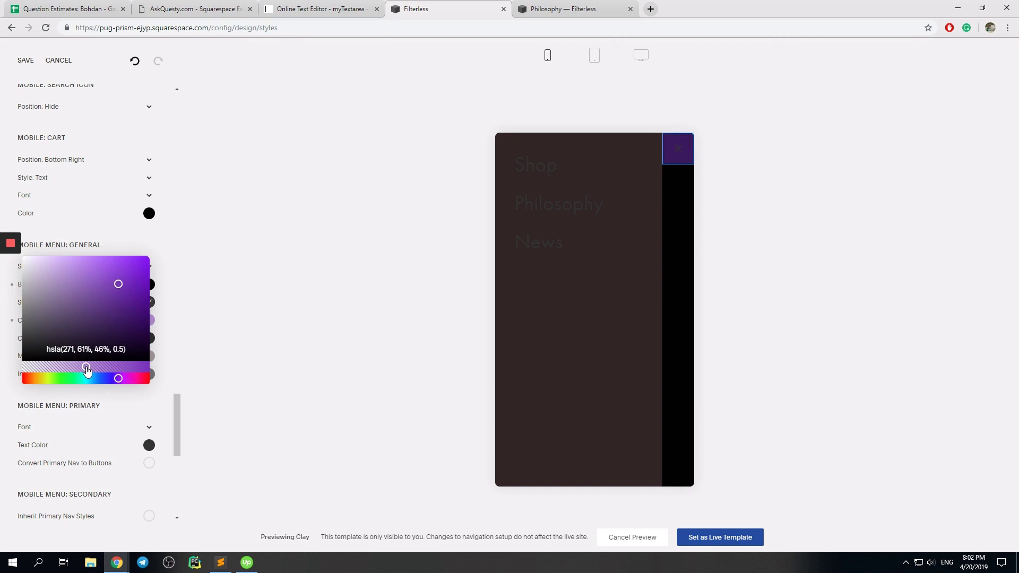
{"action": "left_click_drag", "start_coordinate": [89, 372], "coordinate": [26, 367]}
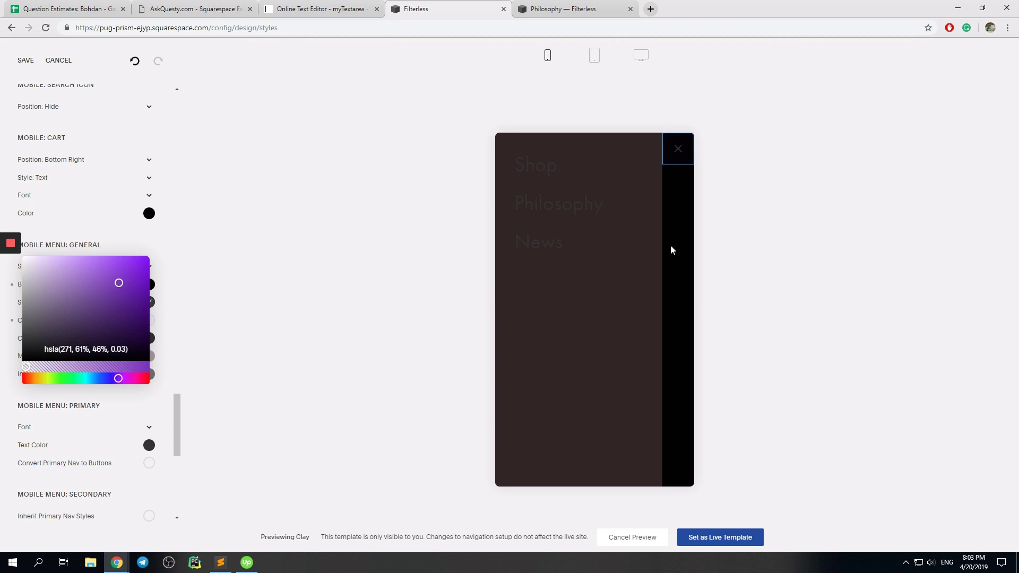
{"action": "left_click", "coordinate": [59, 360]}
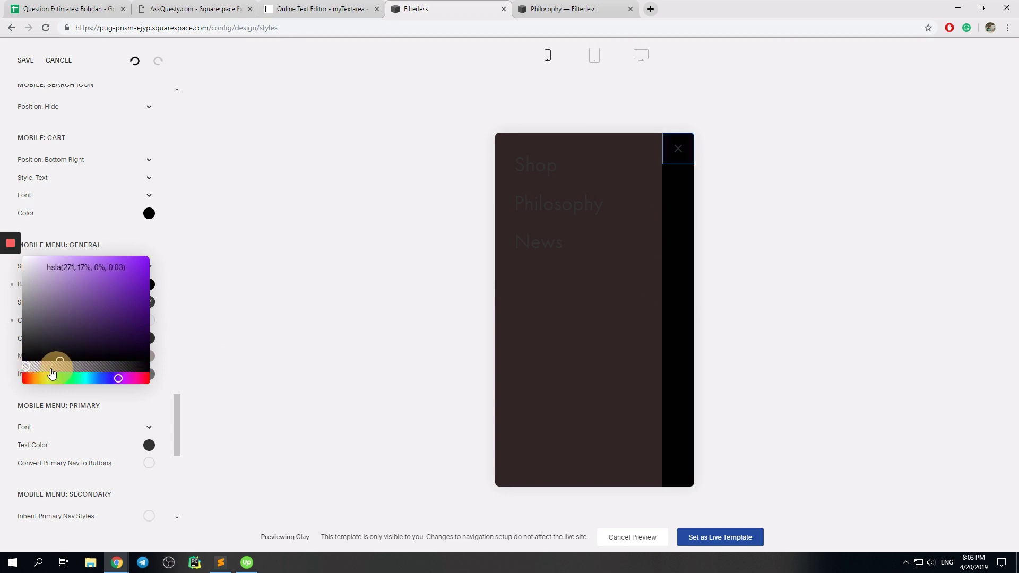
{"action": "left_click_drag", "start_coordinate": [52, 374], "coordinate": [151, 352]}
{"action": "left_click", "coordinate": [250, 342]}
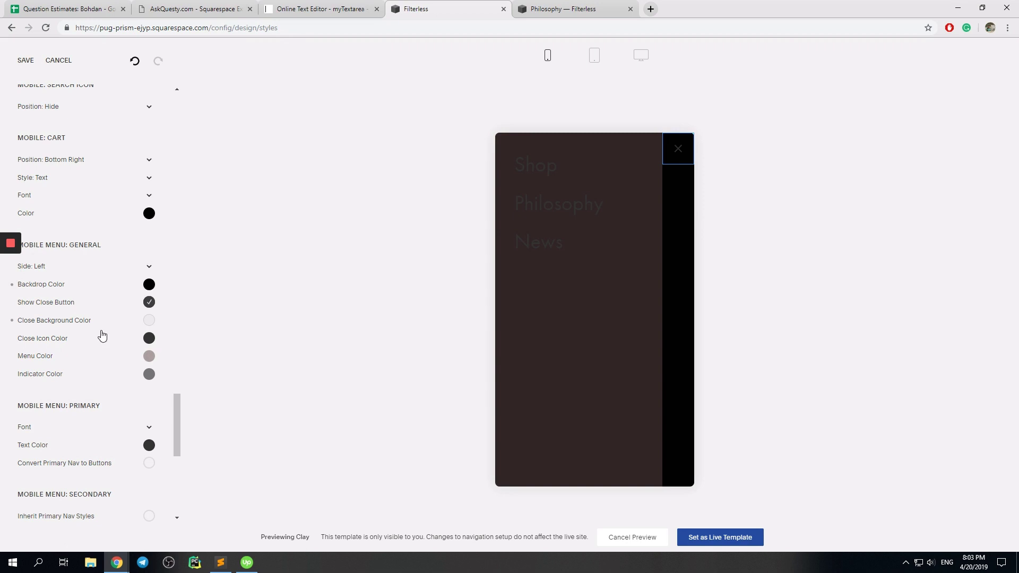
Set the mobile Menu Color to solid black, hsl(214, 0%, 0%), matching the backdrop.
{"action": "left_click", "coordinate": [147, 361]}
{"action": "left_click_drag", "start_coordinate": [107, 357], "coordinate": [66, 340]}
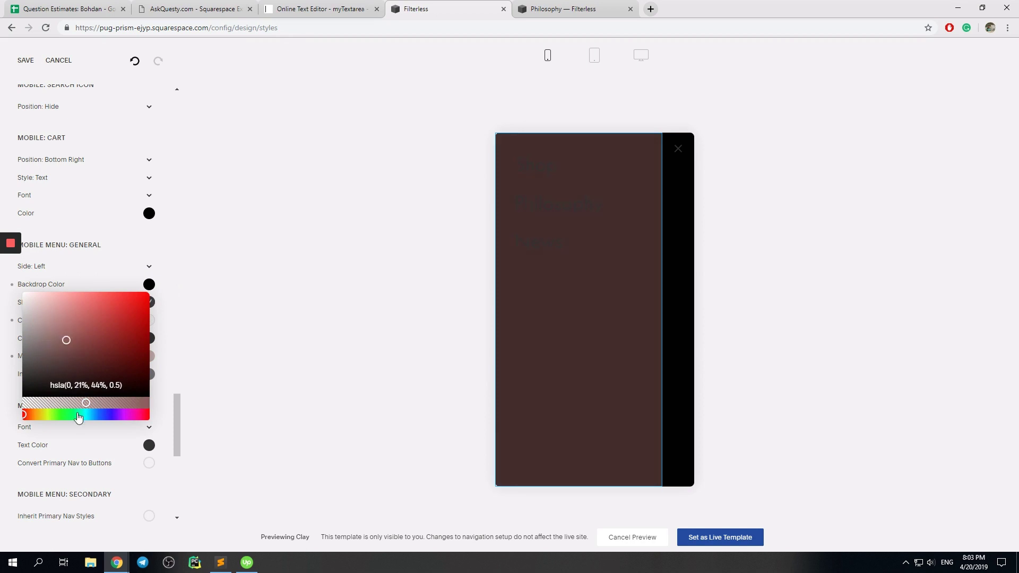
{"action": "left_click", "coordinate": [99, 414]}
{"action": "left_click_drag", "start_coordinate": [88, 406], "coordinate": [160, 401]}
{"action": "left_click_drag", "start_coordinate": [69, 361], "coordinate": [0, 485]}
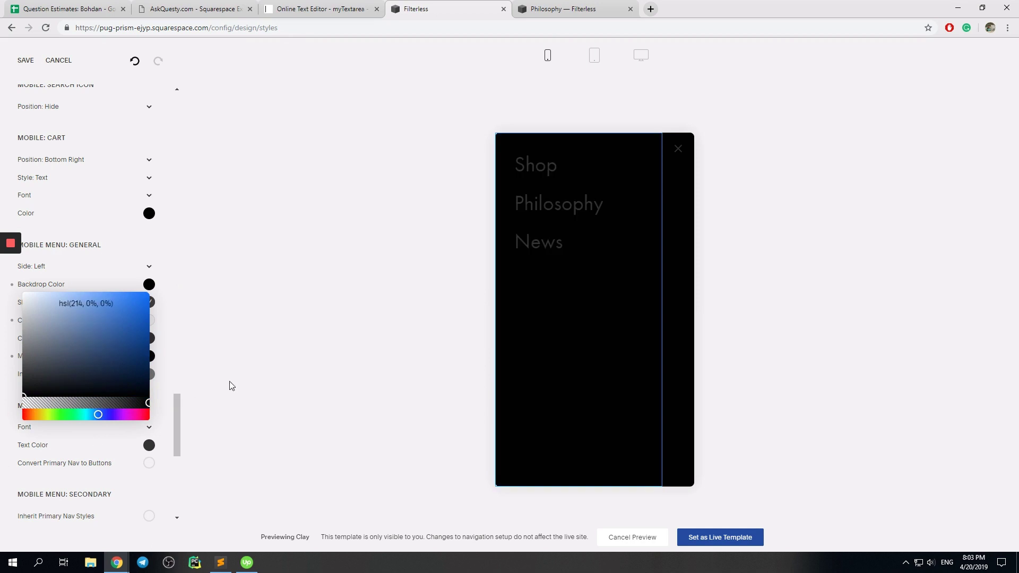
{"action": "left_click", "coordinate": [272, 353]}
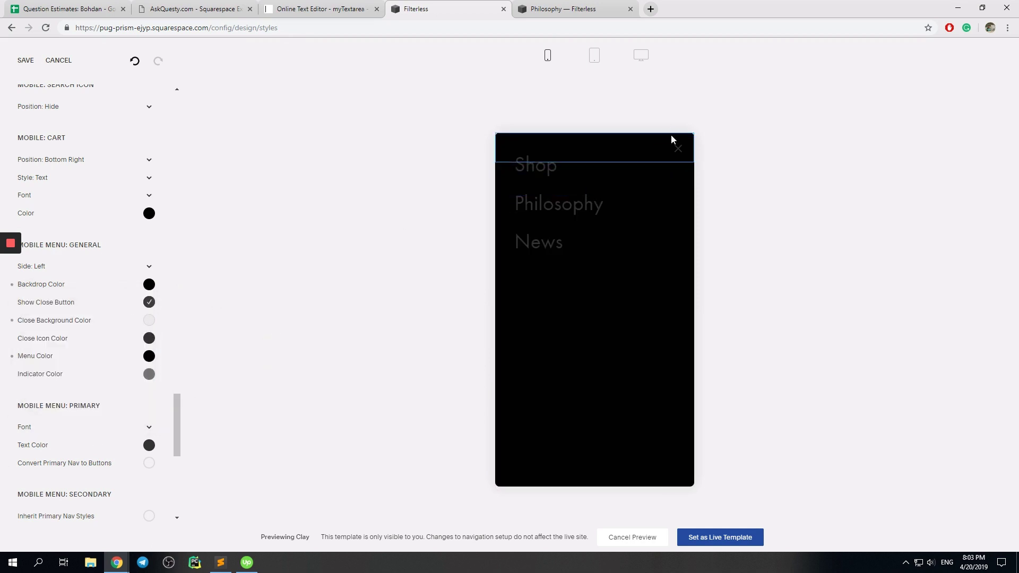